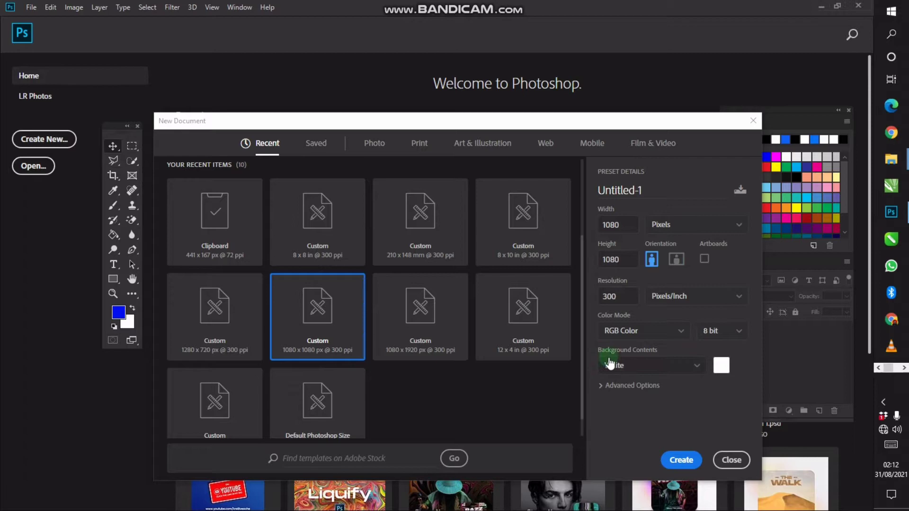
# Create the 1080 × 1080 px, 300 ppi document with a white background
pyautogui.click(678, 460)
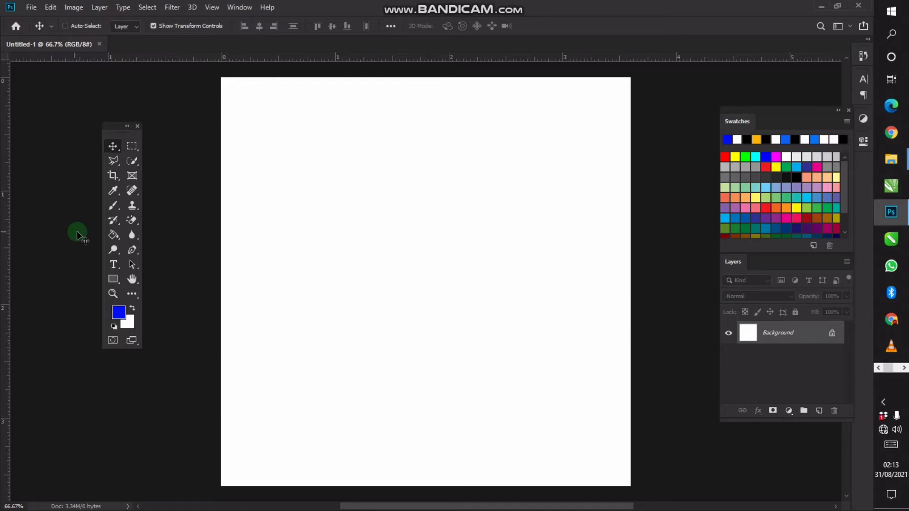
# Select the standard Brush Tool from the painting tools group
pyautogui.click(113, 205)
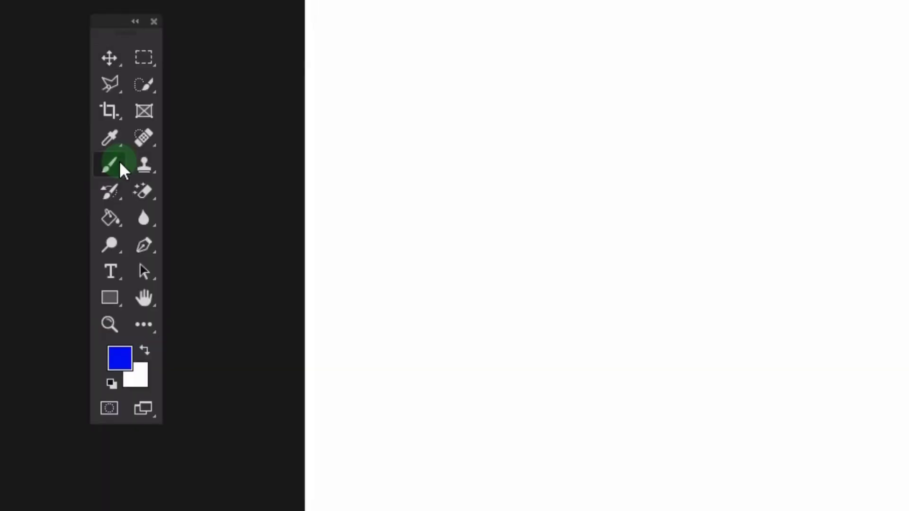
pyautogui.moveTo(120, 163); pyautogui.dragTo(267, 168)
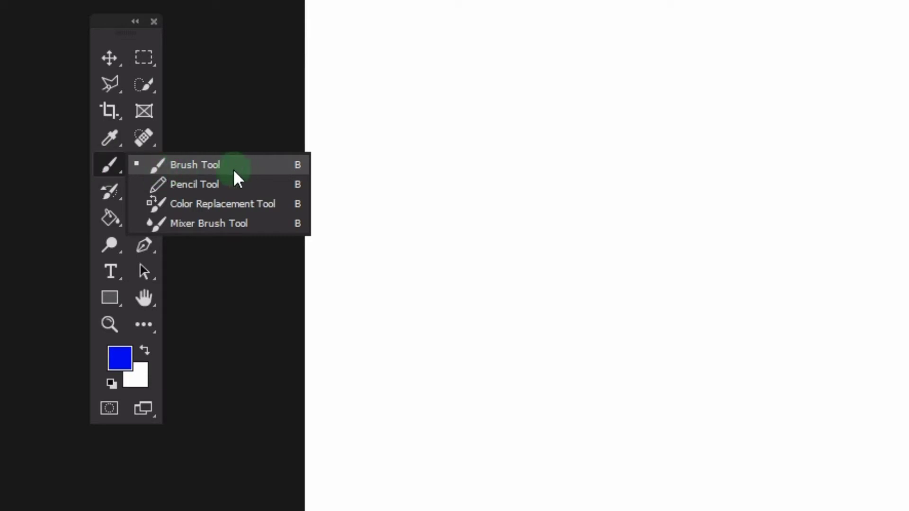
pyautogui.moveTo(201, 168); pyautogui.dragTo(200, 169)
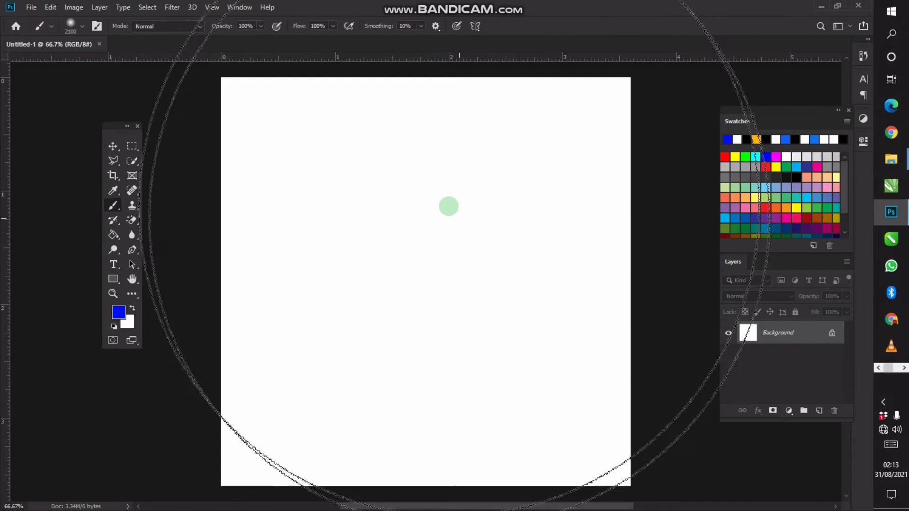
# Set the soft round brush to 291 px with 0% hardness
pyautogui.rightClick(423, 198)
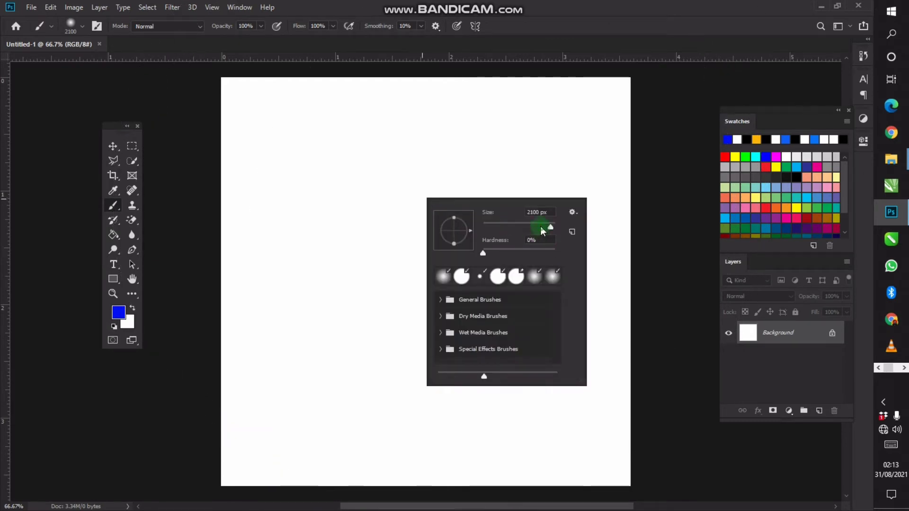
pyautogui.click(541, 227)
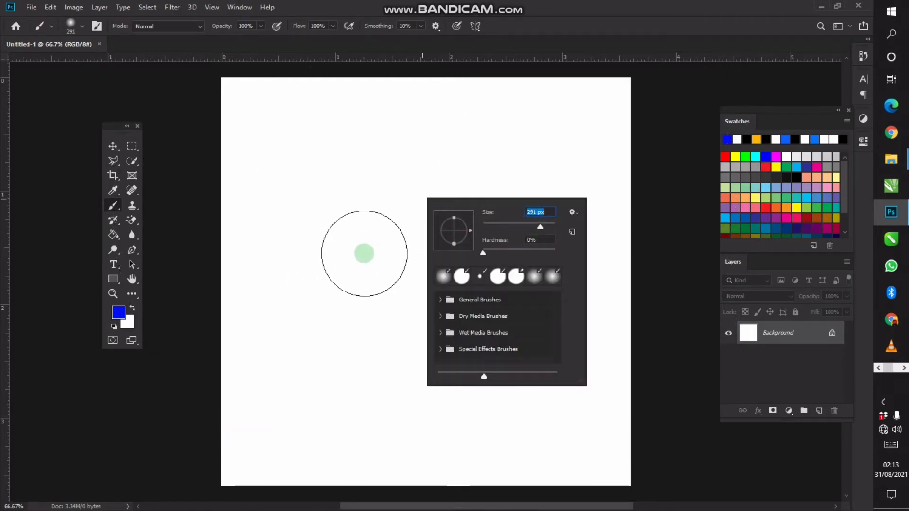
pyautogui.press('Return')
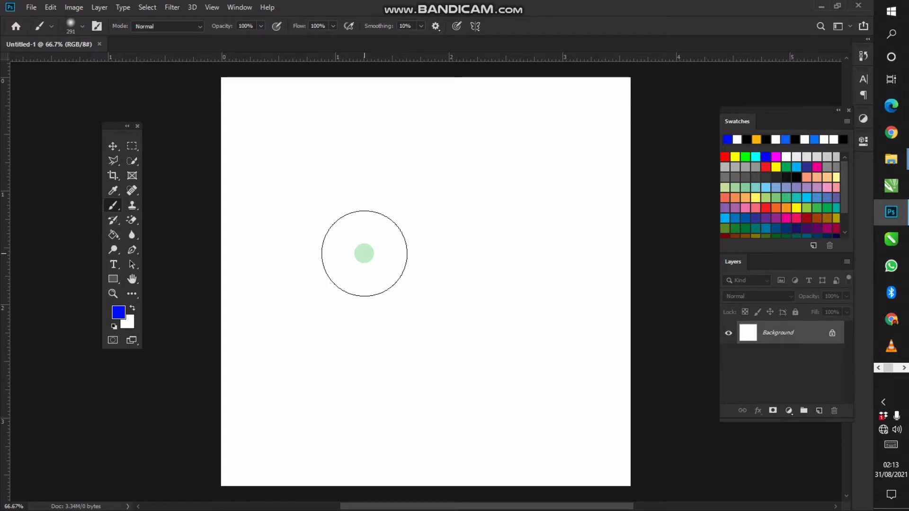
# Enlarge the brush size to 500 px
pyautogui.rightClick(408, 208)
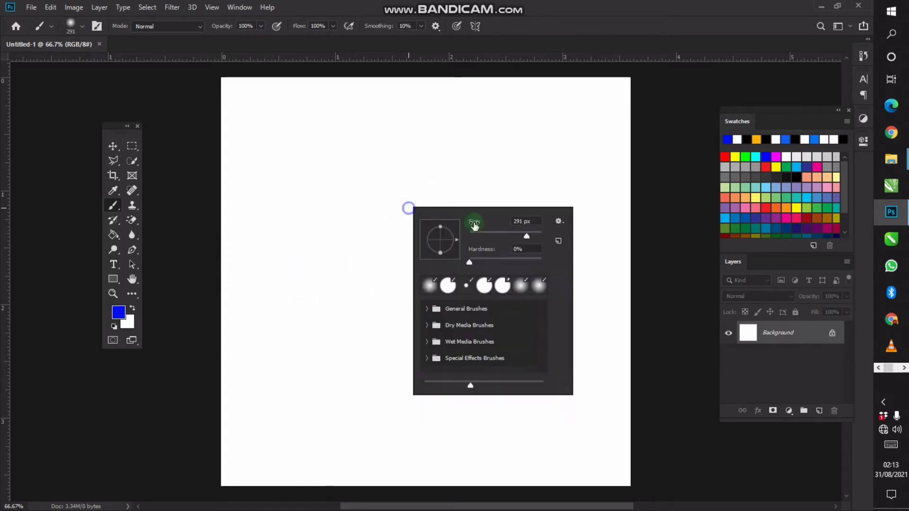
pyautogui.click(535, 236)
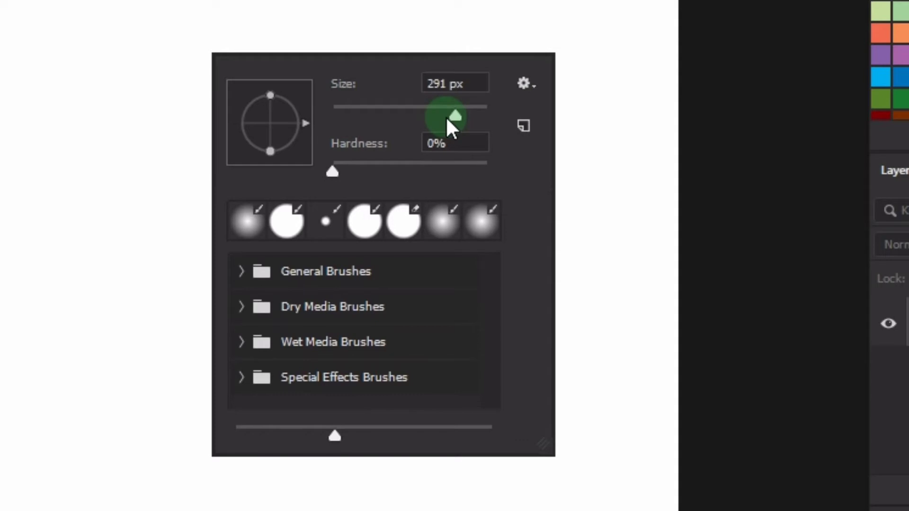
pyautogui.moveTo(447, 122); pyautogui.dragTo(471, 122)
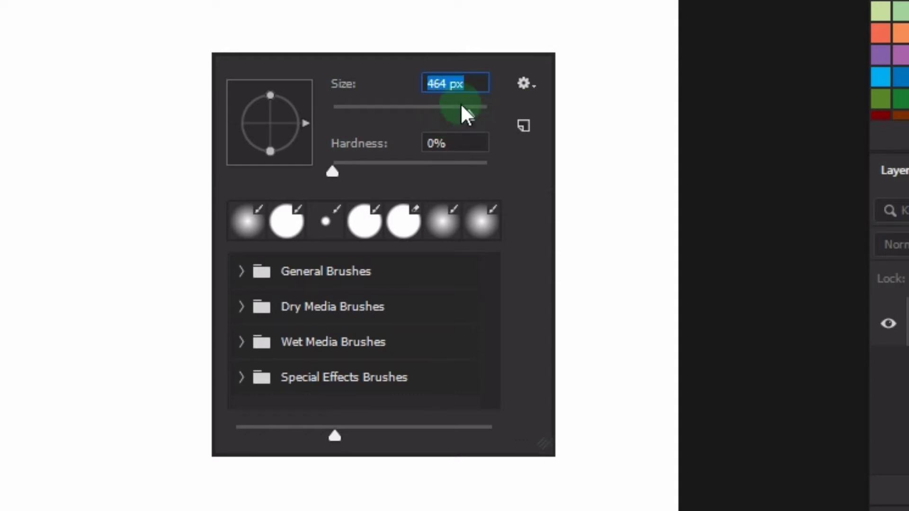
pyautogui.write('500')
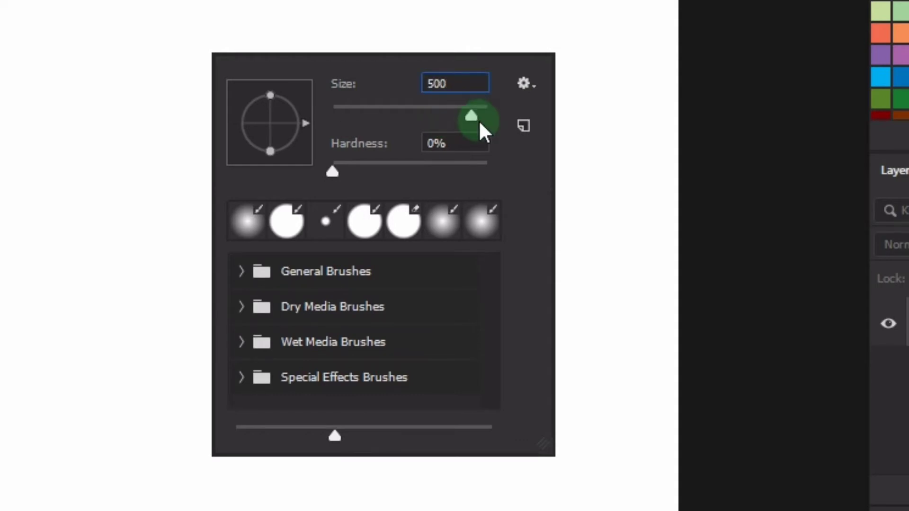
pyautogui.press('Return')
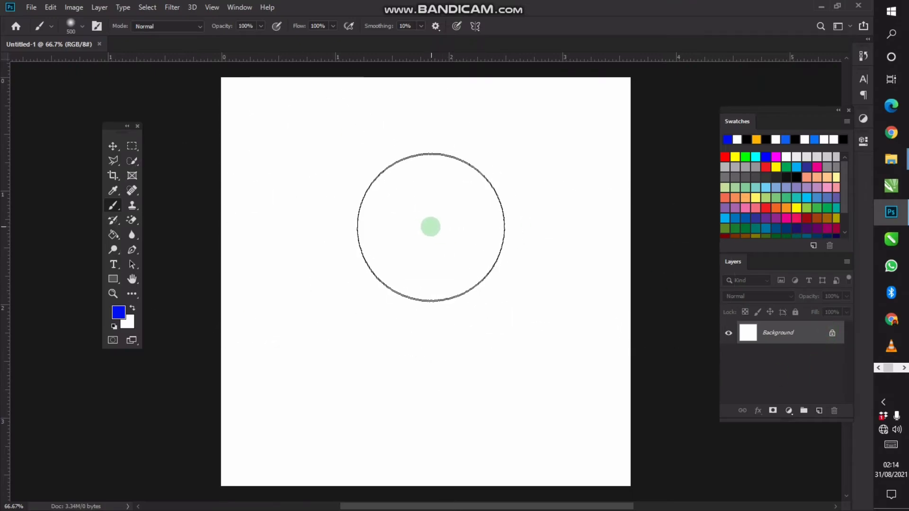
# Expand the General Brushes set in the brush preset picker
pyautogui.rightClick(349, 211)
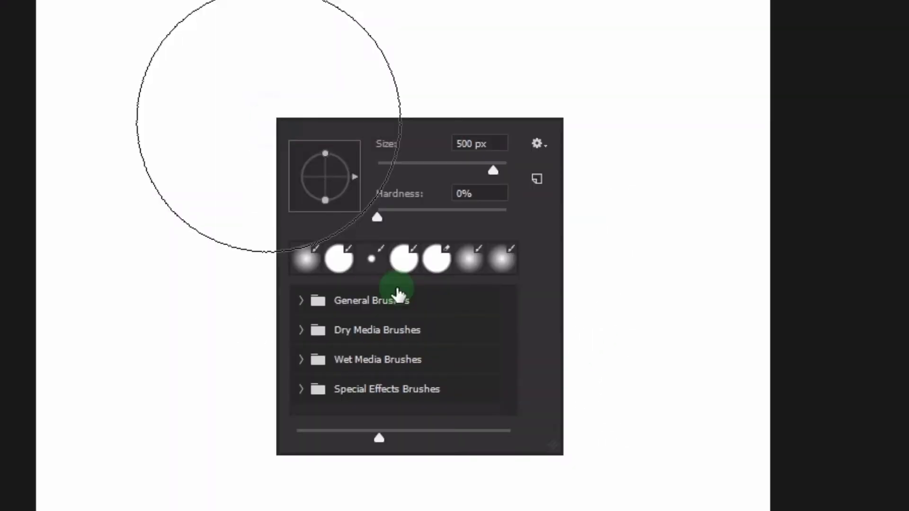
pyautogui.click(352, 306)
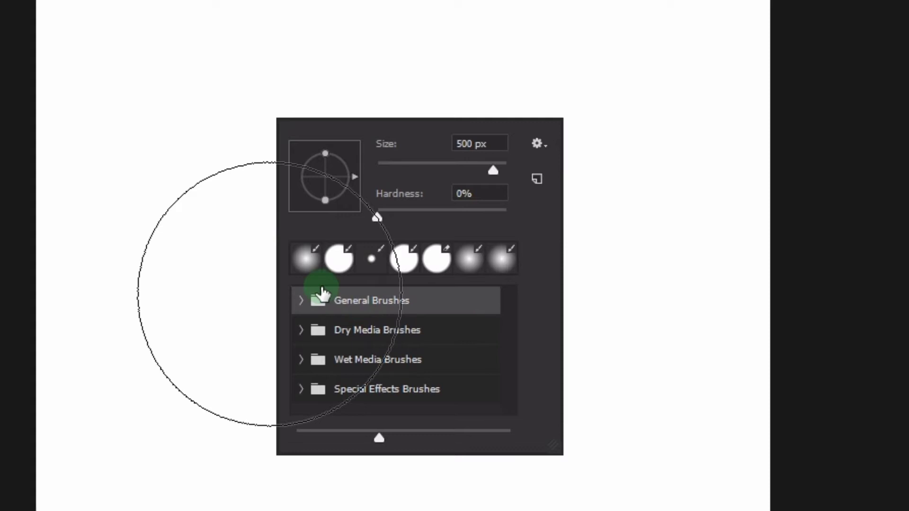
pyautogui.click(305, 299)
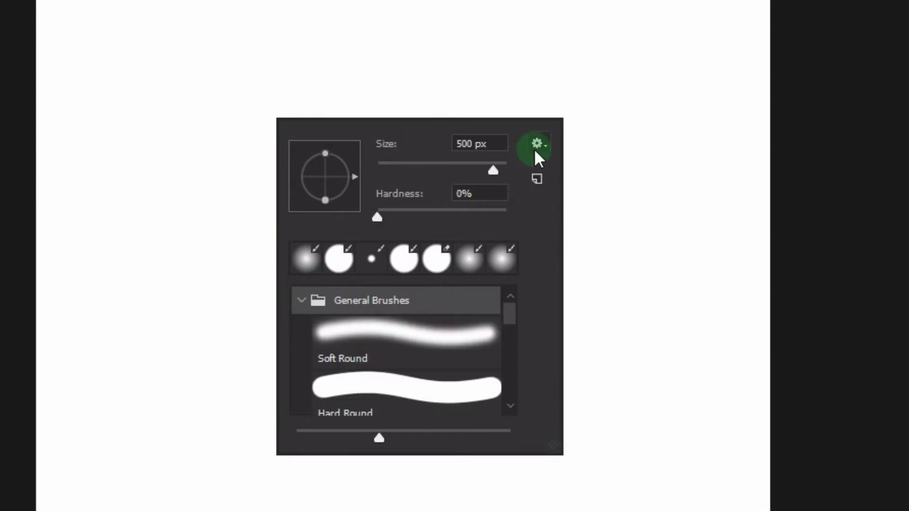
# Add an empty Layer 1 above Background and set the foreground colour to black (#000000)
pyautogui.press('Escape')
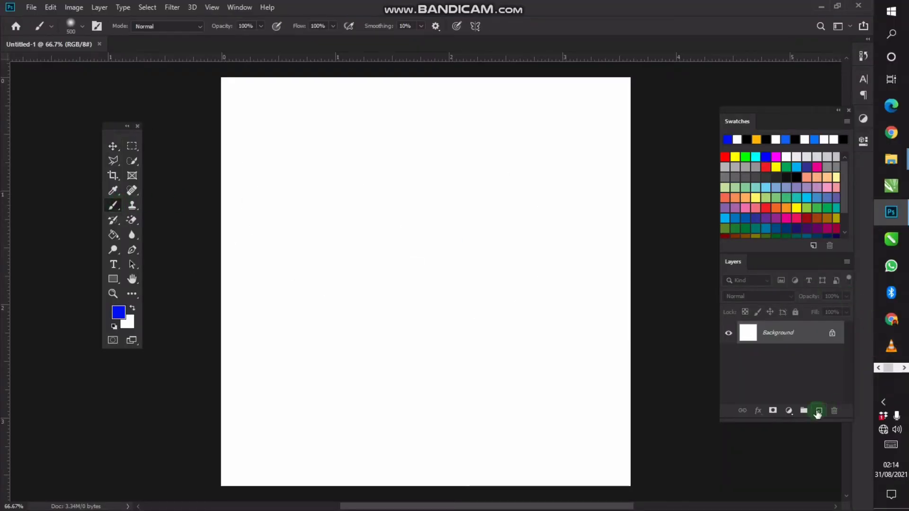
pyautogui.click(818, 412)
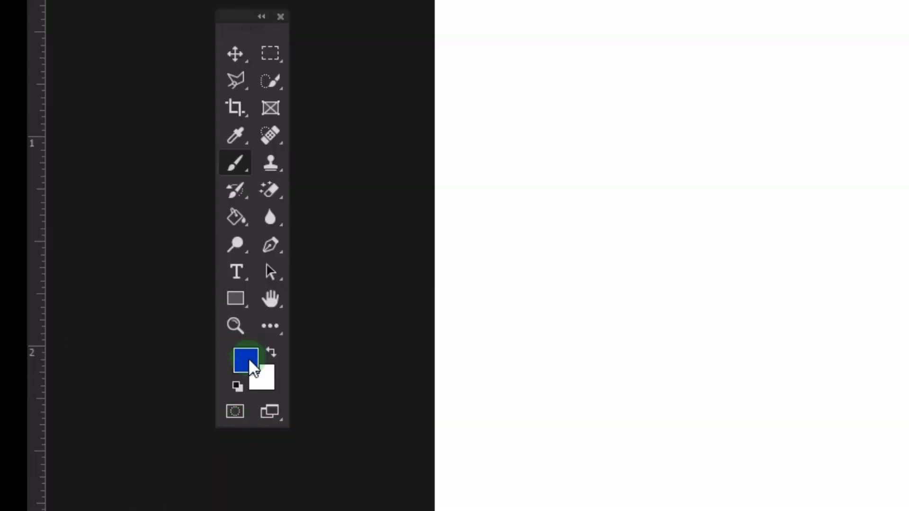
pyautogui.click(247, 360)
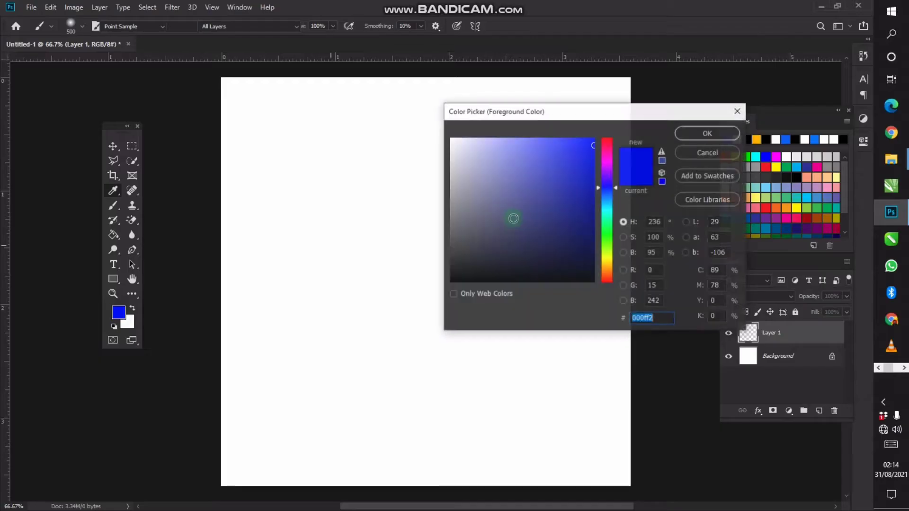
pyautogui.moveTo(514, 217)
pyautogui.mouseDown()
pyautogui.moveTo(550, 185)
pyautogui.moveTo(382, 226)
pyautogui.moveTo(192, 370)
pyautogui.moveTo(254, 379)
pyautogui.moveTo(235, 378)
pyautogui.moveTo(215, 353)
pyautogui.moveTo(128, 422)
pyautogui.mouseUp()
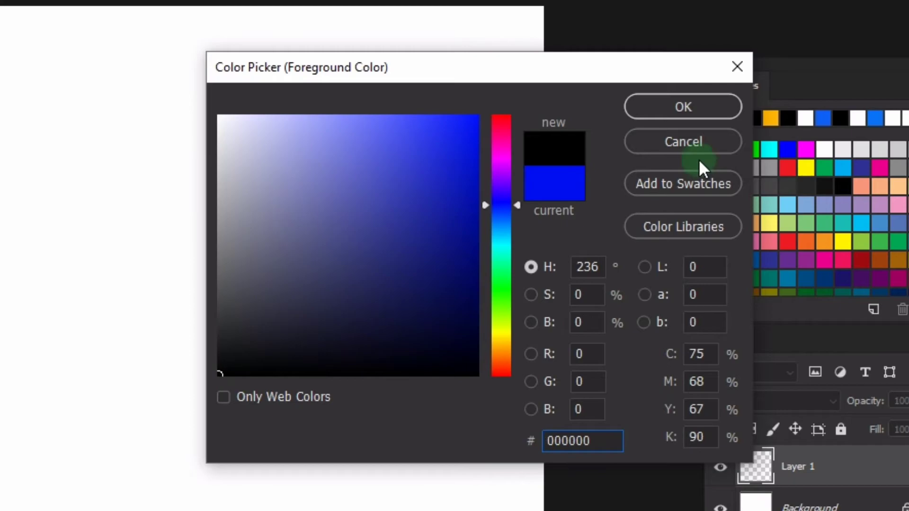
pyautogui.click(676, 104)
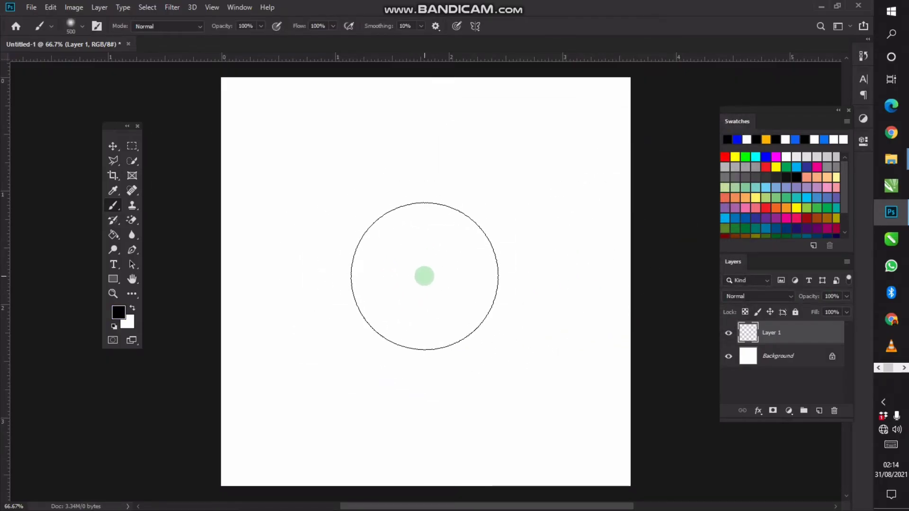
# Paint a soft black dab at the canvas centre and nudge it with the Move tool
pyautogui.click(424, 276)
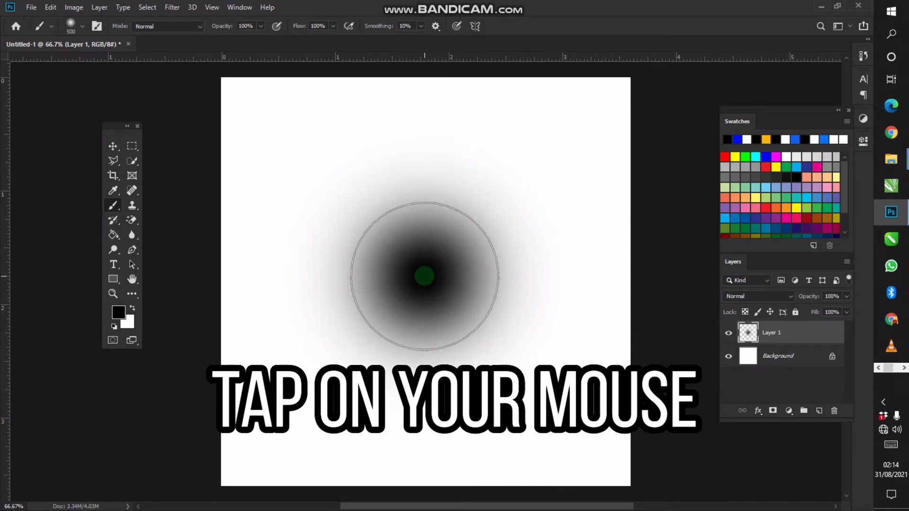
pyautogui.click(113, 146)
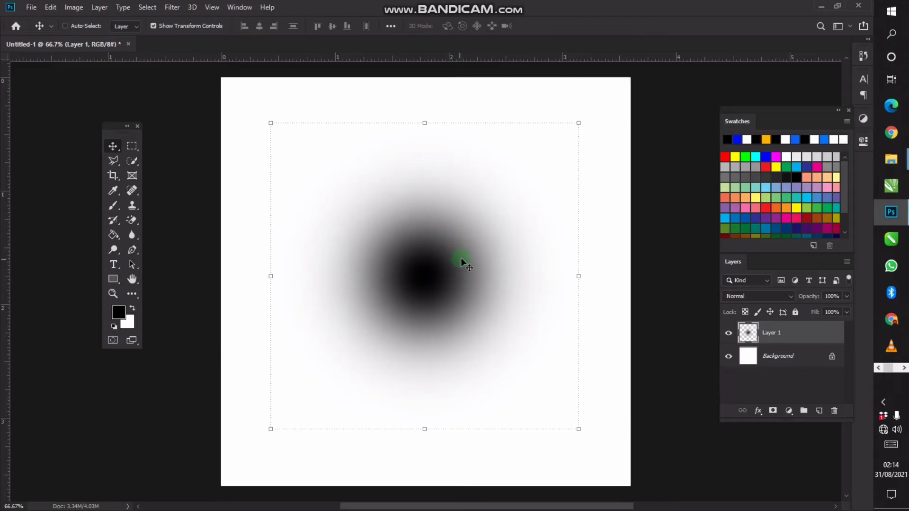
pyautogui.moveTo(463, 260)
pyautogui.mouseDown()
pyautogui.moveTo(493, 294)
pyautogui.moveTo(463, 260)
pyautogui.moveTo(452, 273)
pyautogui.moveTo(463, 264)
pyautogui.mouseUp()
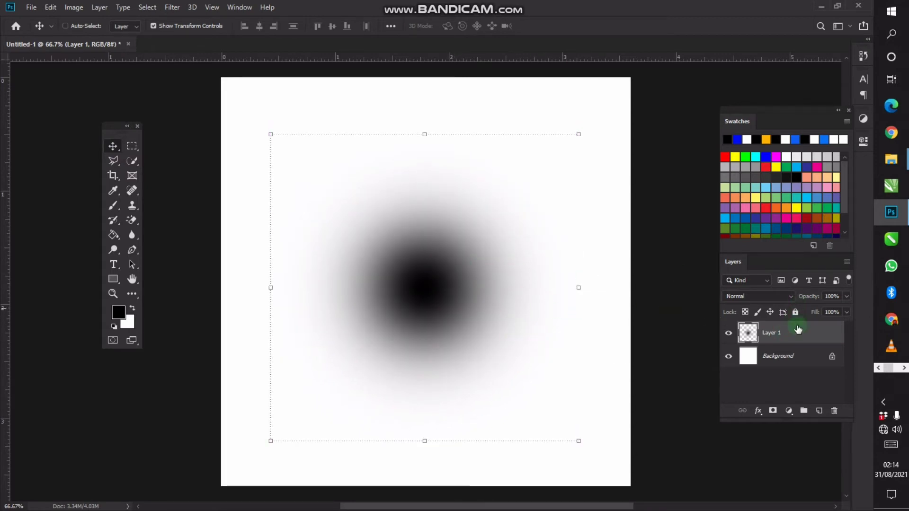
# Rename Layer 1 to 'brush'
pyautogui.doubleClick(773, 333)
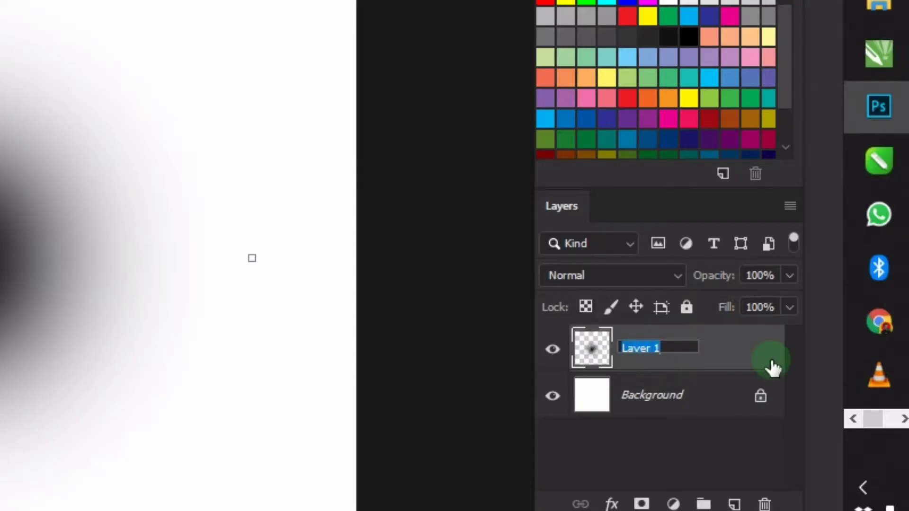
pyautogui.write('brush')
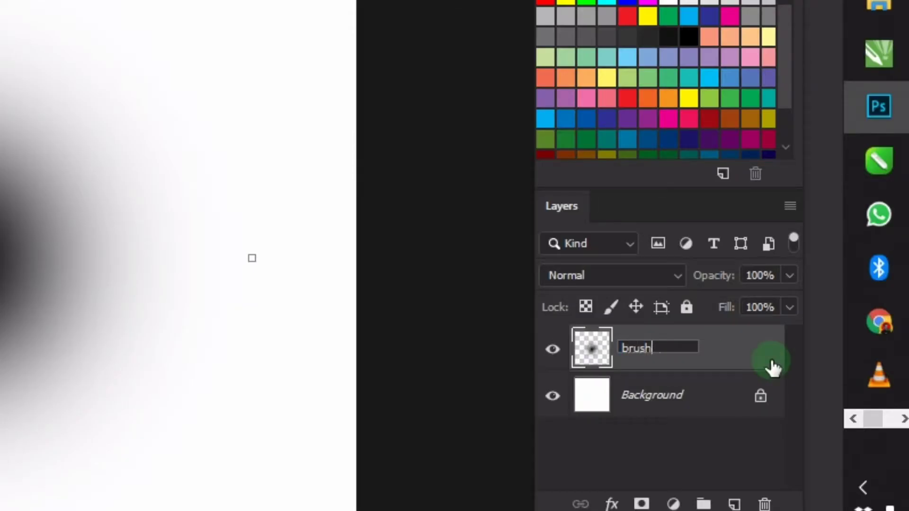
pyautogui.press('Return')
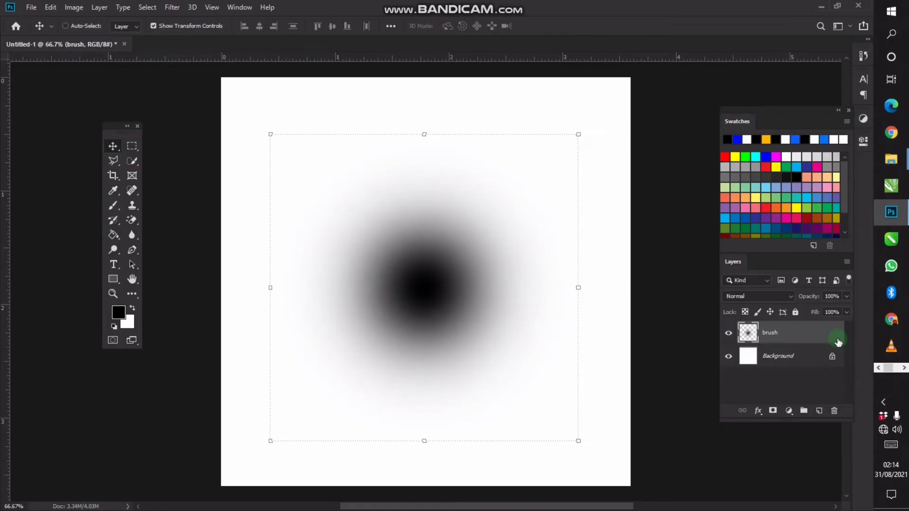
# Enable a Gradient Overlay effect in the brush layer's Blending Options
pyautogui.rightClick(830, 335)
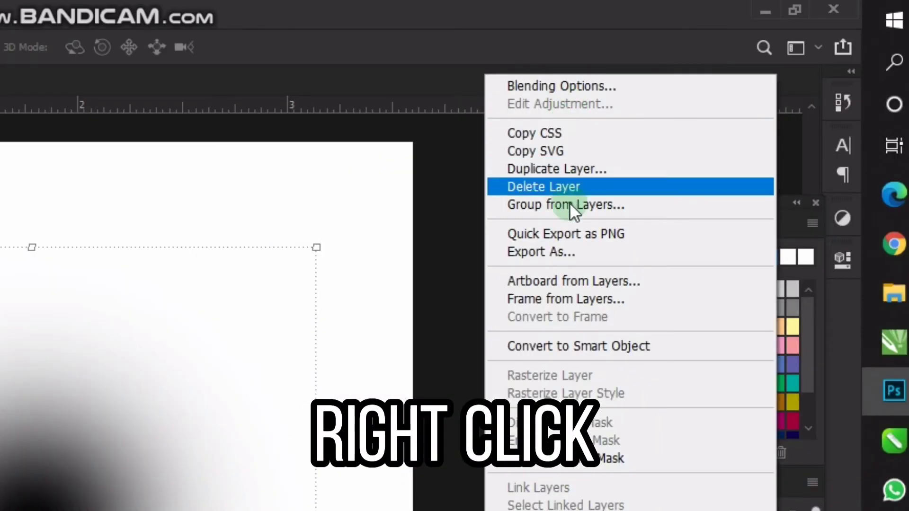
pyautogui.click(544, 89)
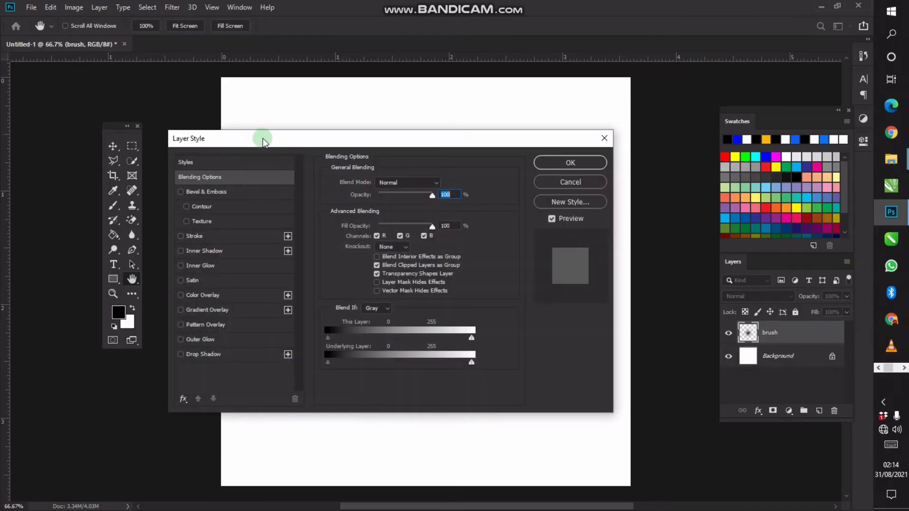
pyautogui.moveTo(263, 138)
pyautogui.mouseDown()
pyautogui.moveTo(601, 105)
pyautogui.moveTo(553, 119)
pyautogui.mouseUp()
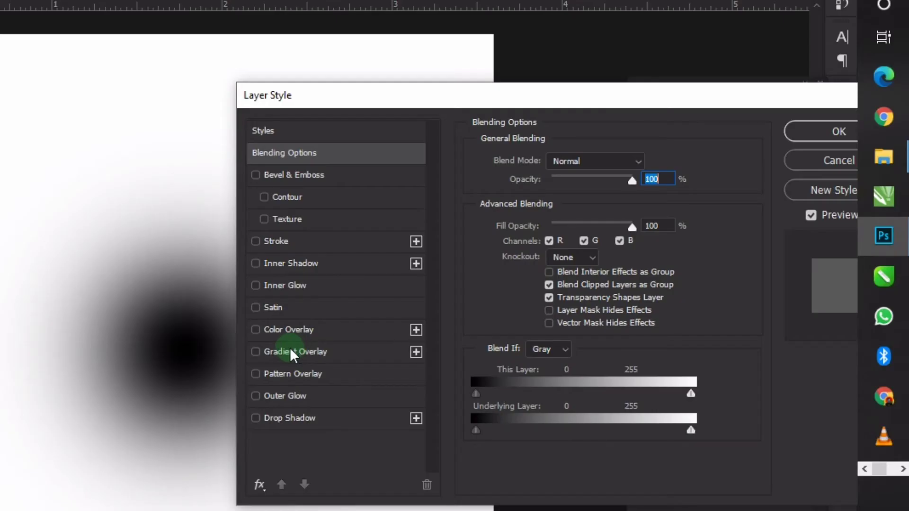
pyautogui.click(291, 351)
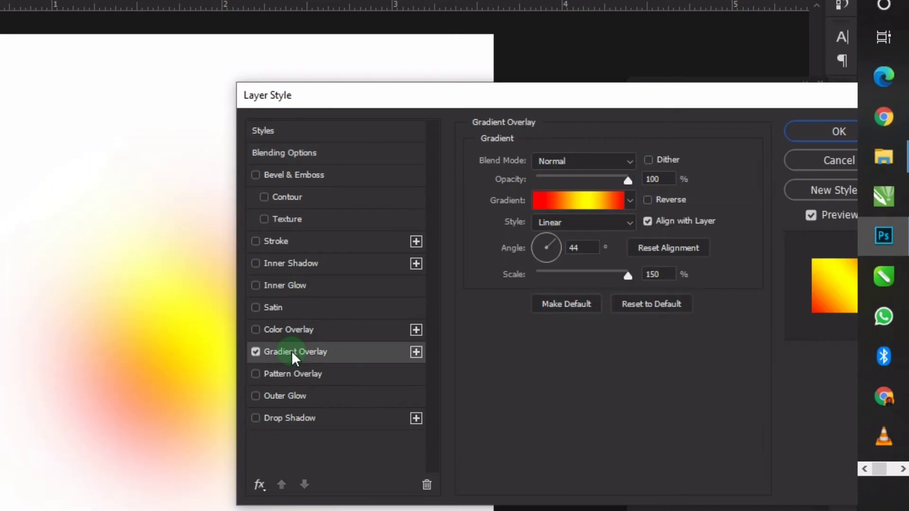
# Change the gradient's left colour stop to blue
pyautogui.click(573, 199)
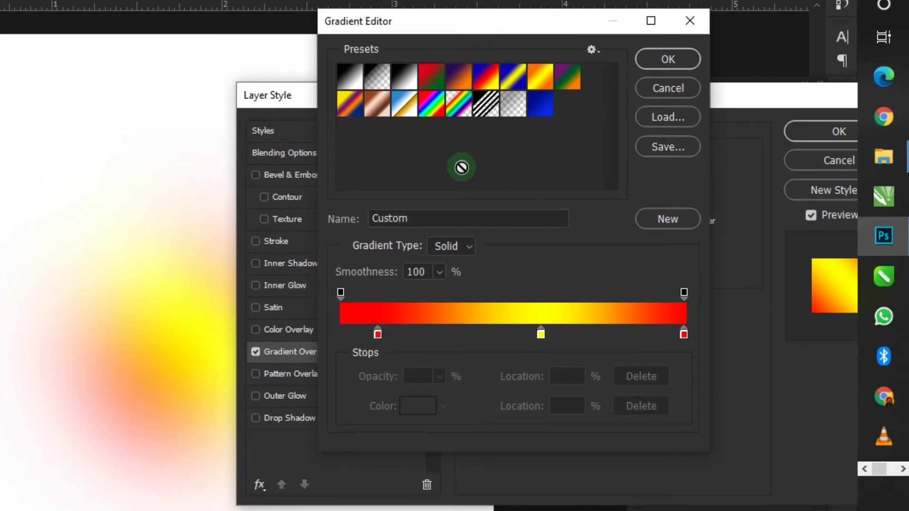
pyautogui.click(377, 335)
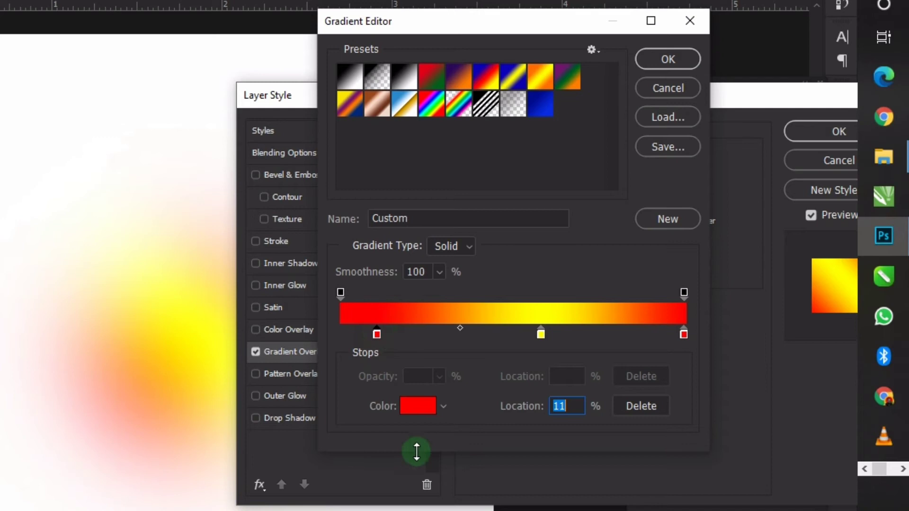
pyautogui.click(417, 406)
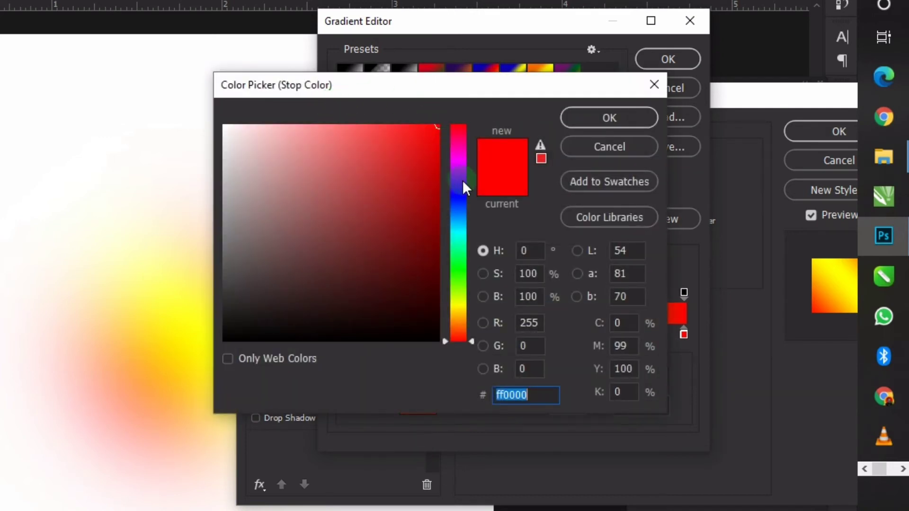
pyautogui.click(458, 162)
pyautogui.moveTo(459, 161); pyautogui.dragTo(449, 203)
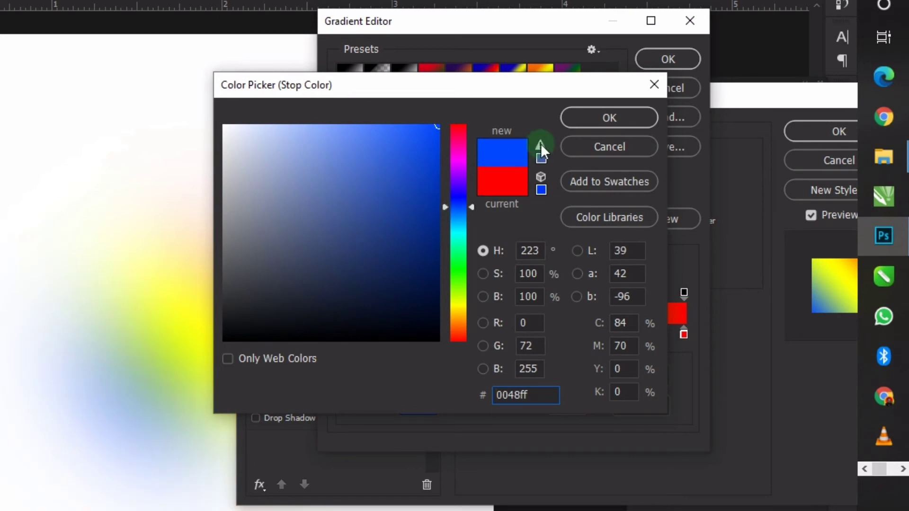
pyautogui.click(616, 103)
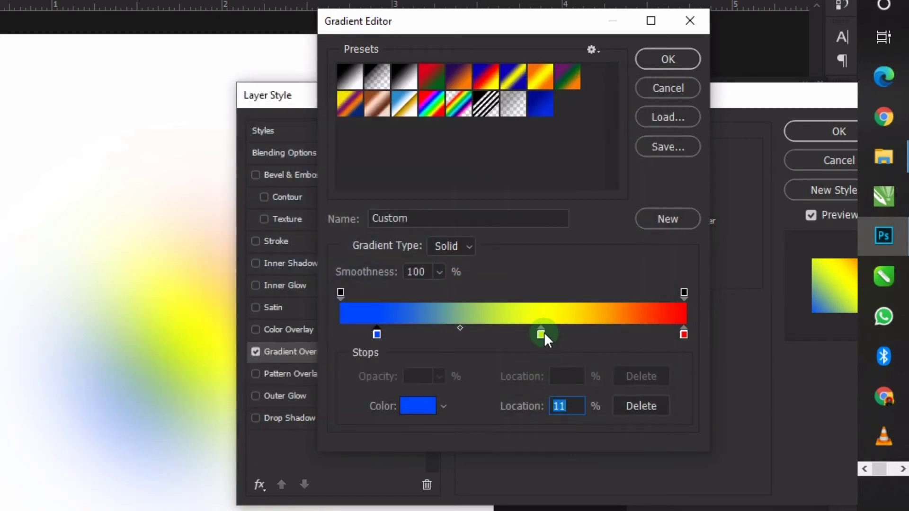
# Remove the yellow middle stop, keep the red end stop, and confirm the gradient
pyautogui.click(542, 334)
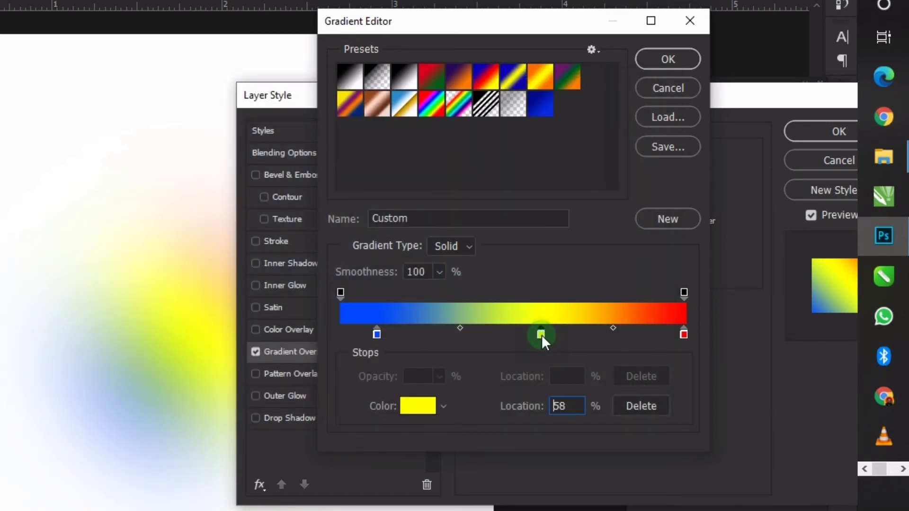
pyautogui.moveTo(542, 334); pyautogui.dragTo(542, 24)
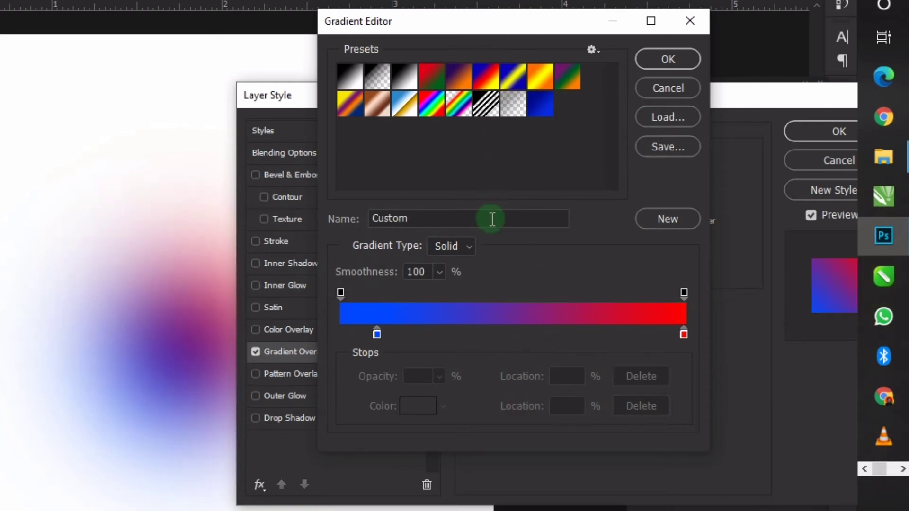
pyautogui.click(683, 335)
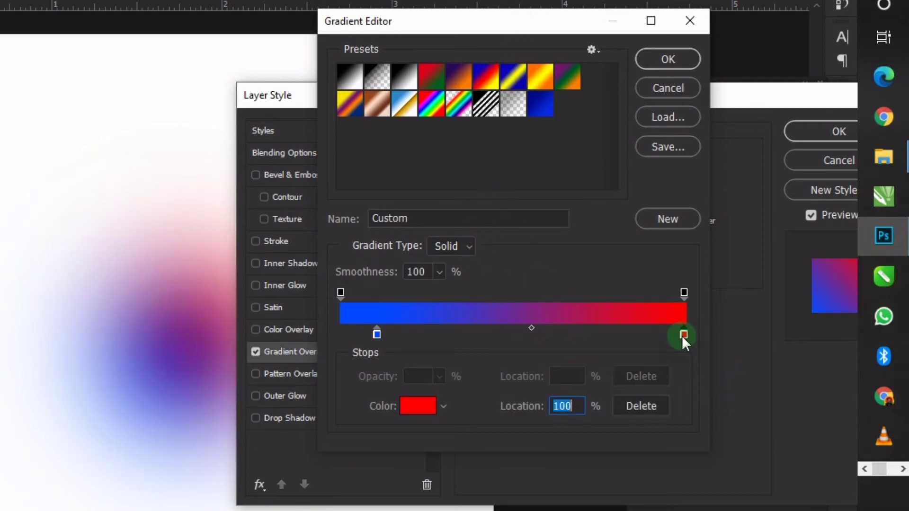
pyautogui.click(419, 406)
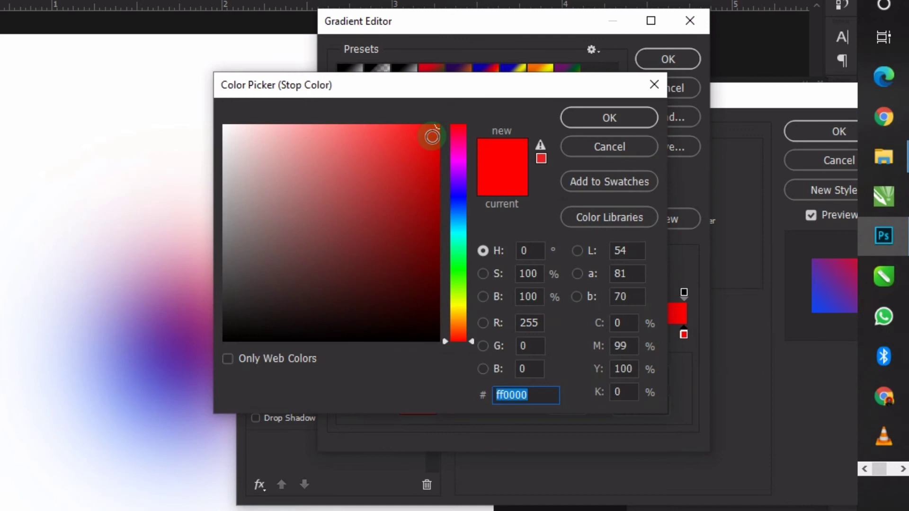
pyautogui.press('Home')
pyautogui.click(610, 114)
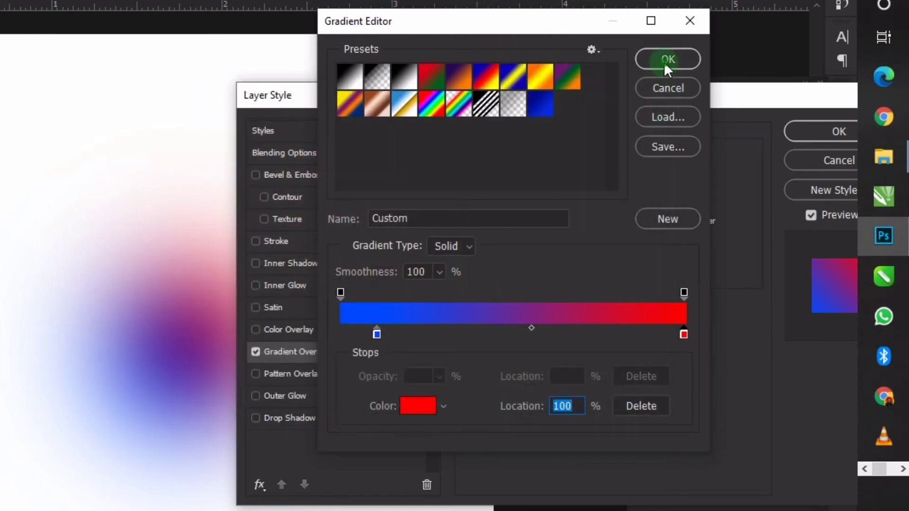
pyautogui.click(664, 61)
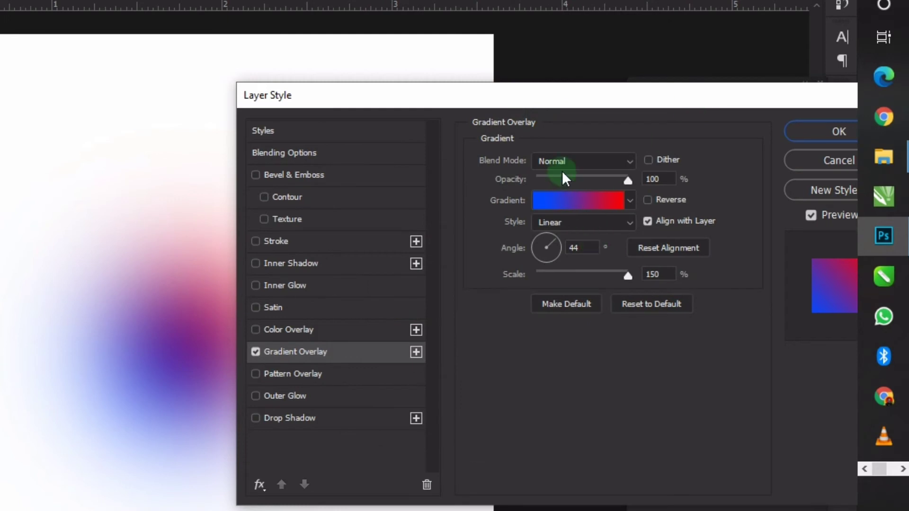
# Commit the blue-to-red Gradient Overlay and close the Layer Style dialog
pyautogui.moveTo(631, 182); pyautogui.dragTo(633, 197)
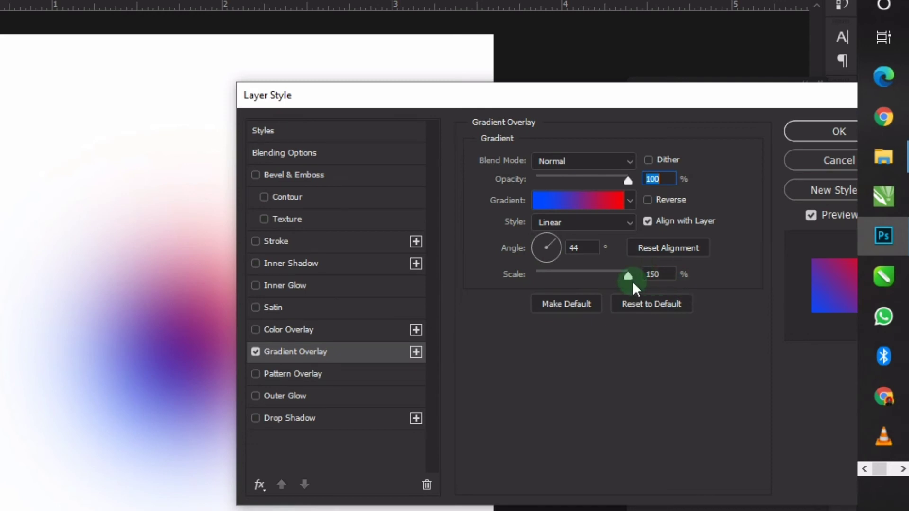
pyautogui.moveTo(715, 98); pyautogui.dragTo(310, 106)
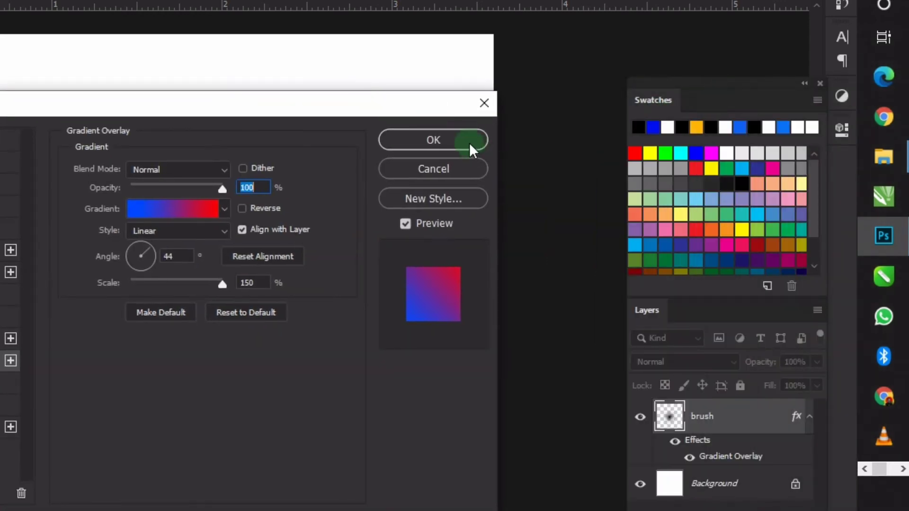
pyautogui.click(469, 143)
# Drag the blue-red brush dab to a new spot, shifting it right
pyautogui.moveTo(290, 359); pyautogui.dragTo(274, 330)
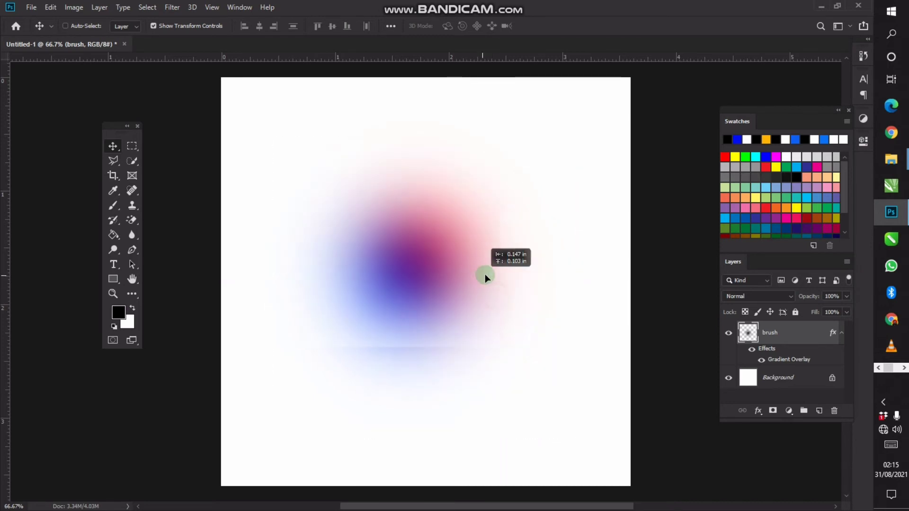
pyautogui.moveTo(484, 276); pyautogui.dragTo(507, 272)
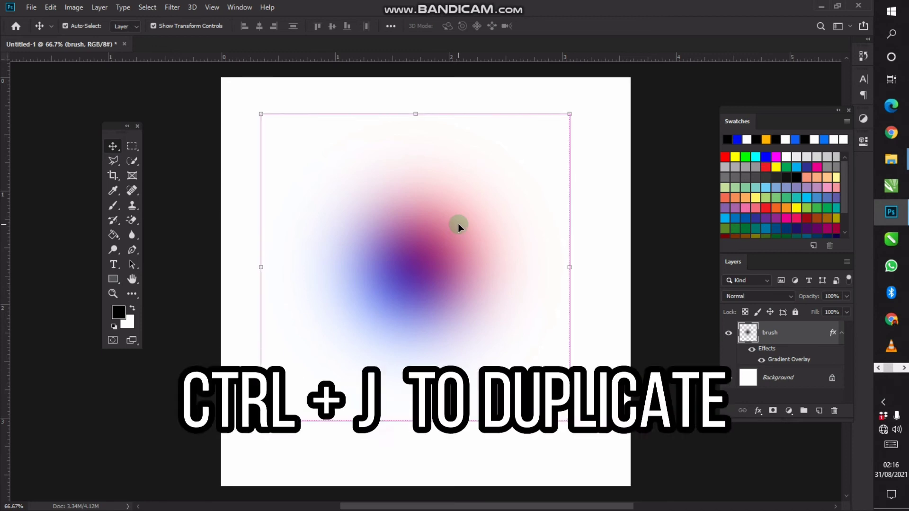
# Duplicate brush as 'brush copy', hide the original, and convert the copy to a smart object
pyautogui.hotkey('ctrl', 'j')
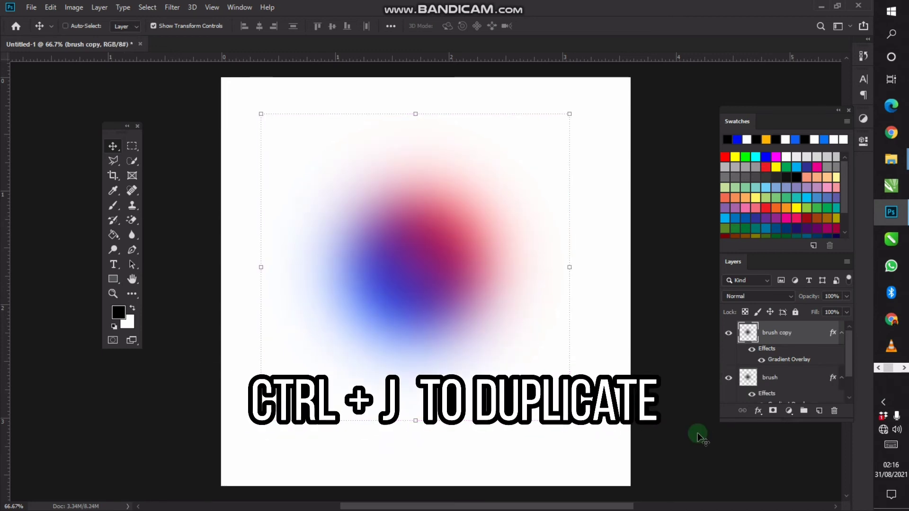
pyautogui.click(728, 378)
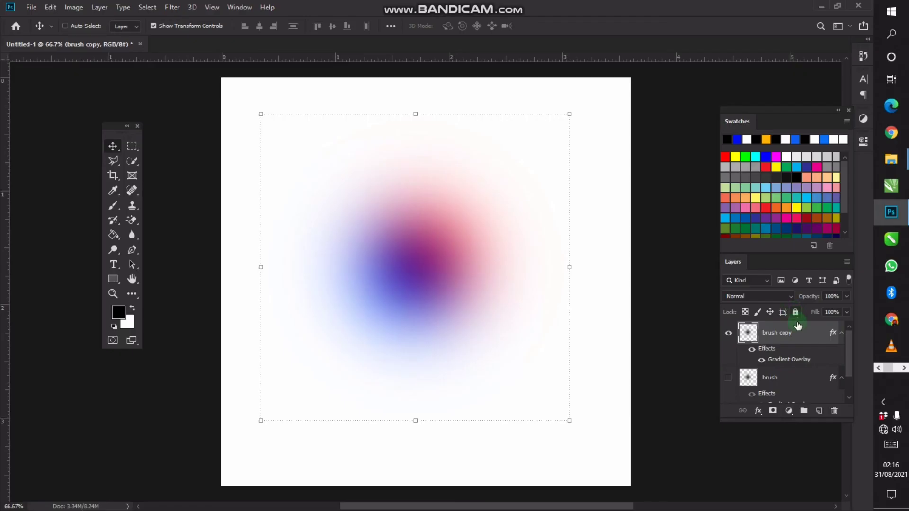
pyautogui.rightClick(635, 291)
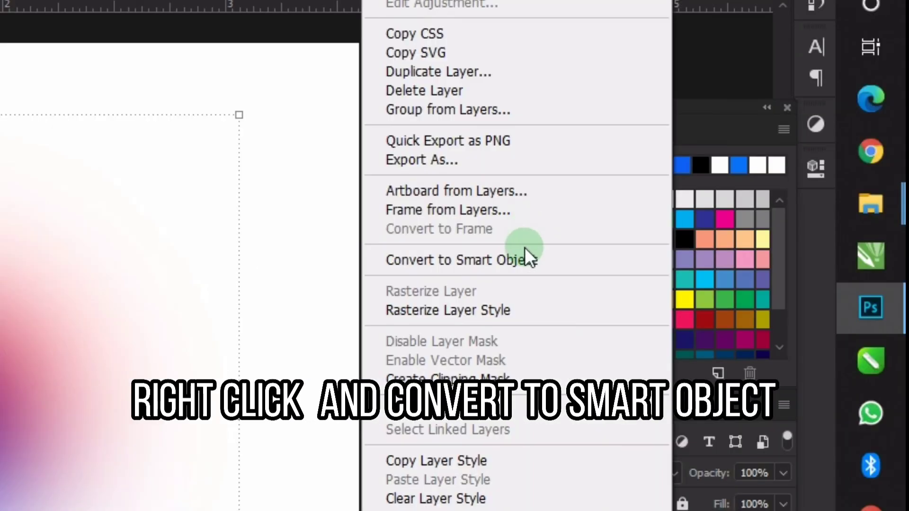
pyautogui.click(713, 187)
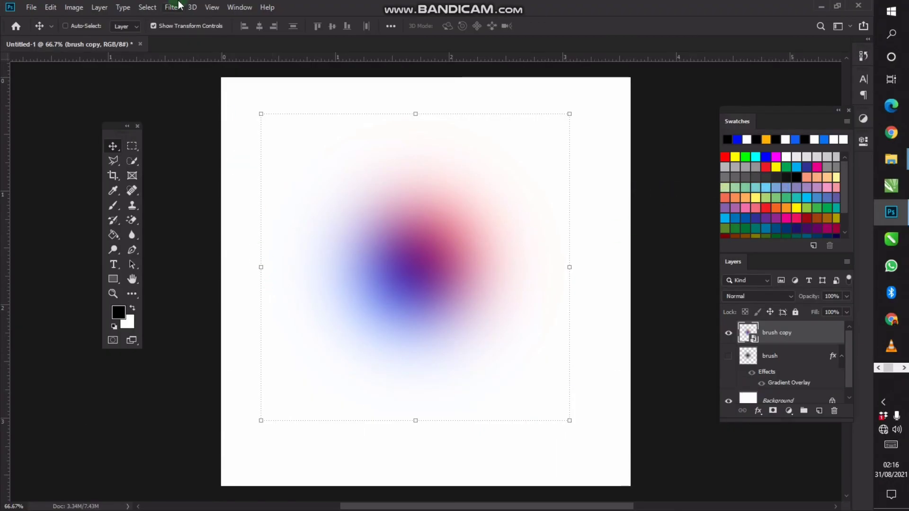
pyautogui.click(172, 7)
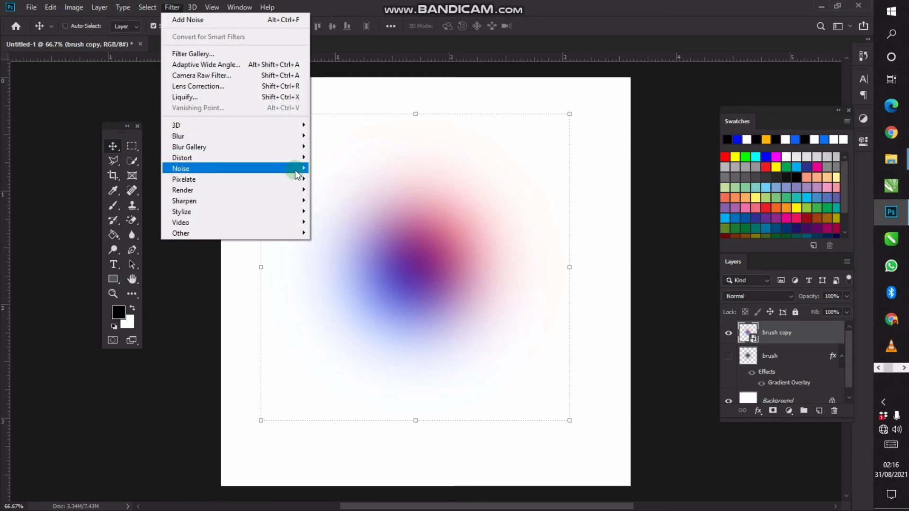
# Apply Add Noise to the brush copy smart filter: Amount 12.5%, Uniform, Monochromatic
pyautogui.moveTo(301, 169)
pyautogui.click(337, 169)
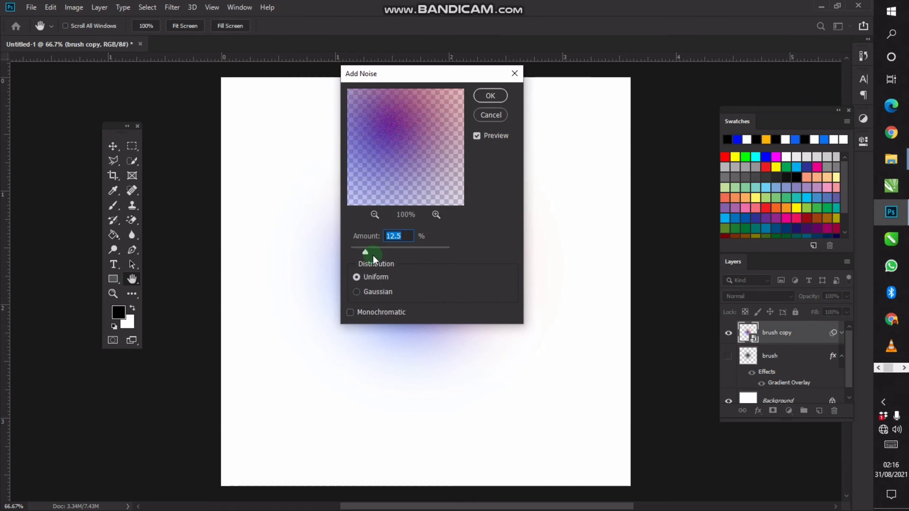
pyautogui.click(427, 256)
pyautogui.click(358, 245)
pyautogui.click(476, 133)
pyautogui.click(455, 161)
pyautogui.click(352, 271)
pyautogui.click(369, 310)
pyautogui.click(381, 313)
pyautogui.click(489, 96)
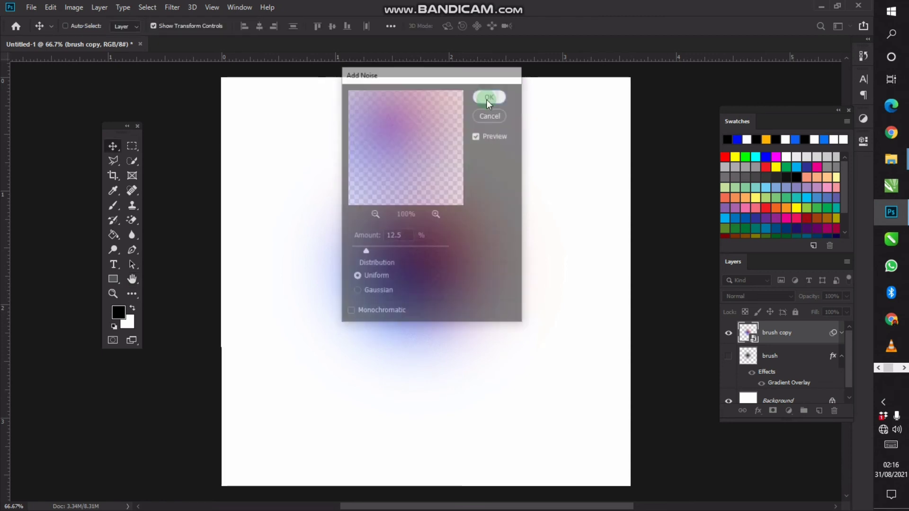
# Show the original smooth brush layer and hide the Add Noise brush copy above it
pyautogui.scroll(3, 454, 251)
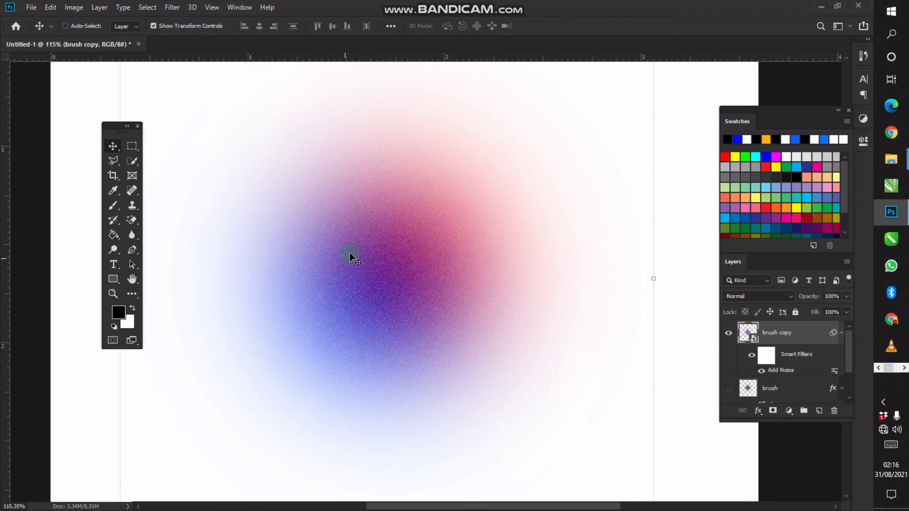
pyautogui.moveTo(739, 429); pyautogui.dragTo(731, 345)
pyautogui.click(730, 345)
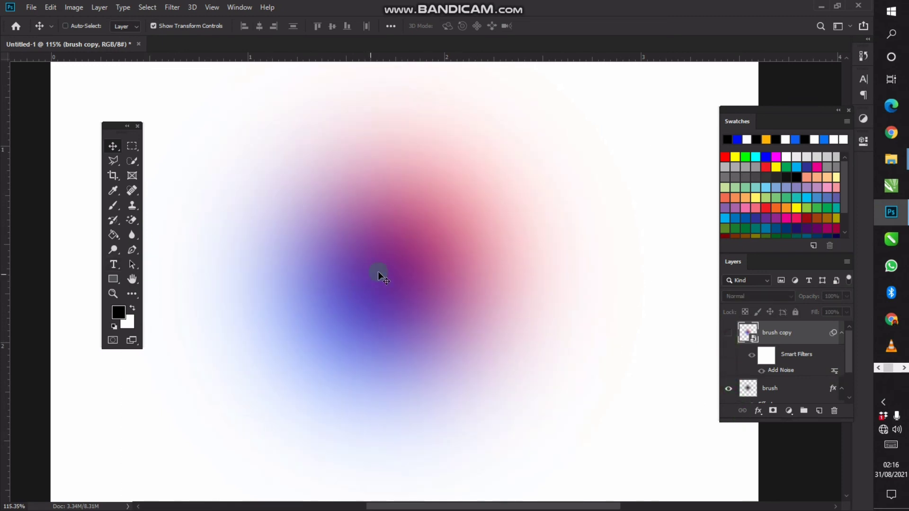
pyautogui.scroll(-2, 272, 213)
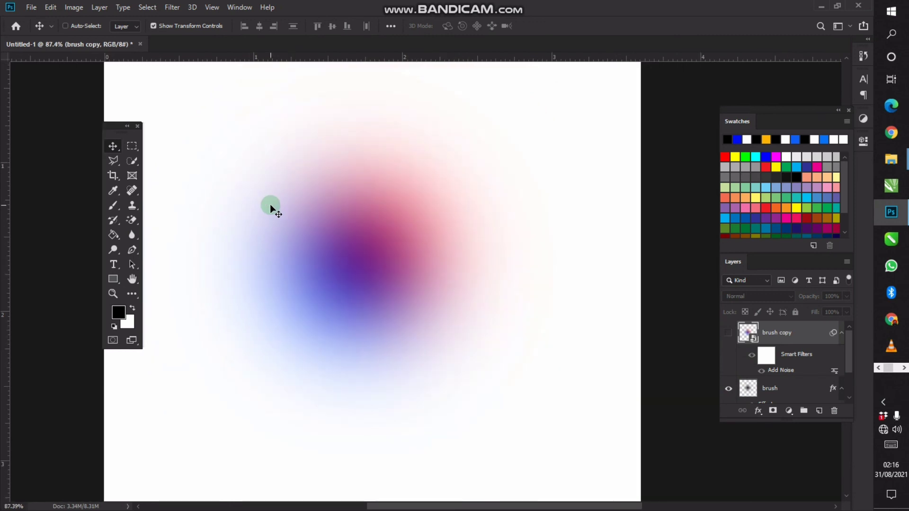